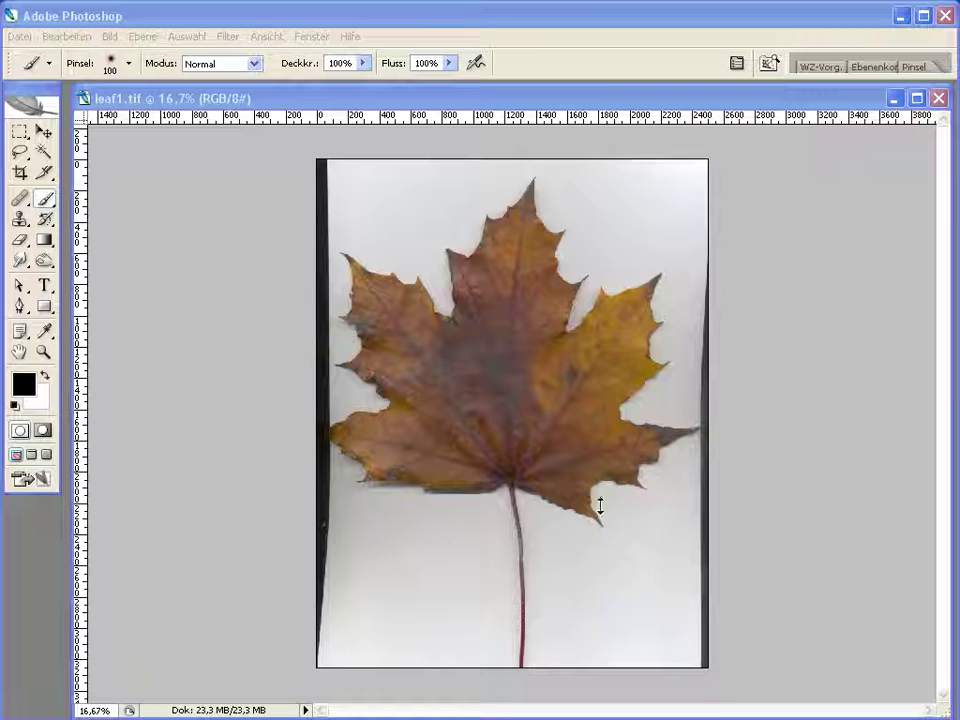
# Select the light background around the maple leaf and stem with the Magic Wand at a tolerance of 50
pyautogui.press('w')
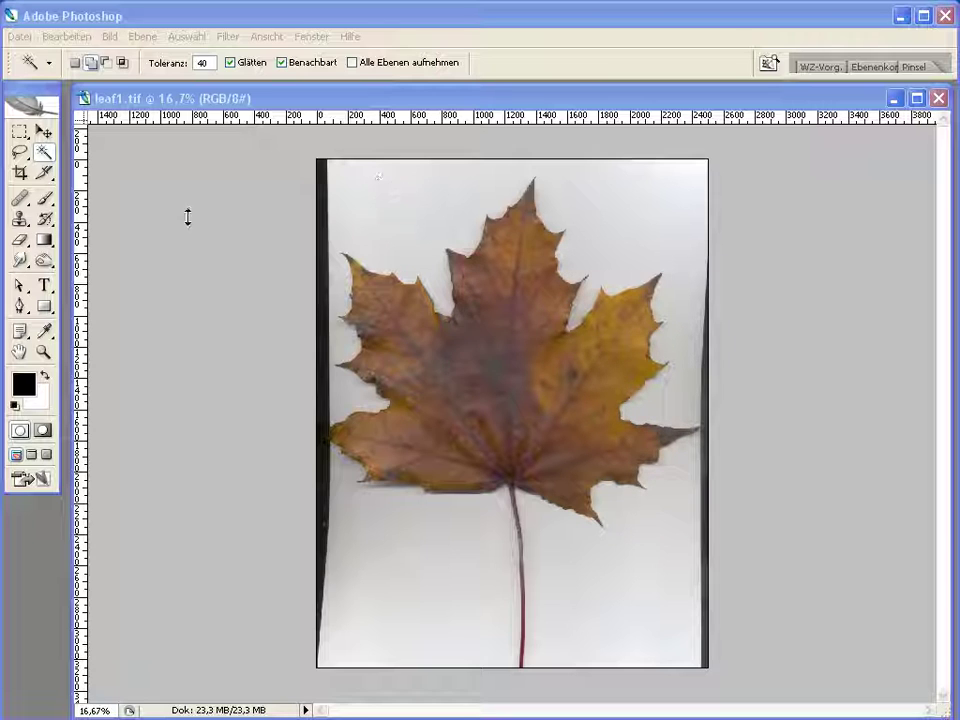
pyautogui.click(44, 154)
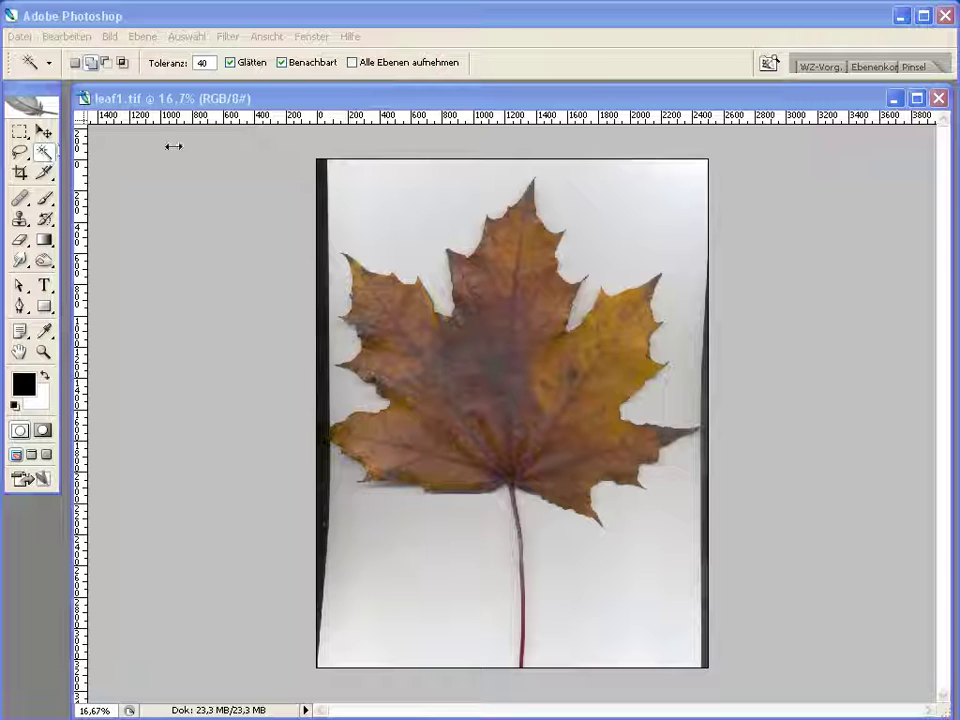
pyautogui.doubleClick(202, 62)
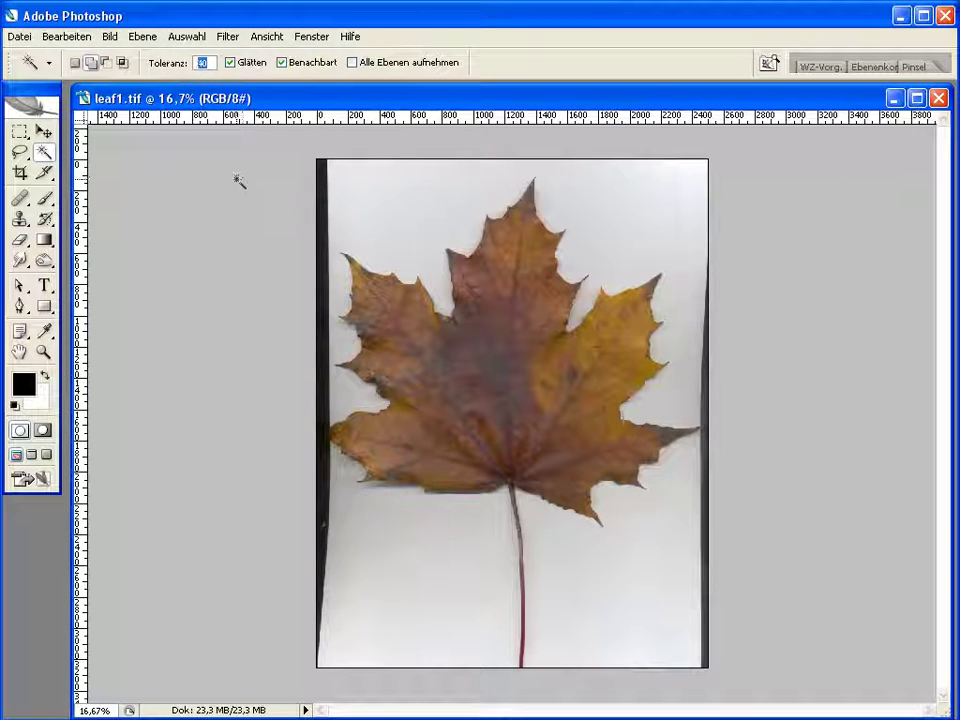
pyautogui.write('50')
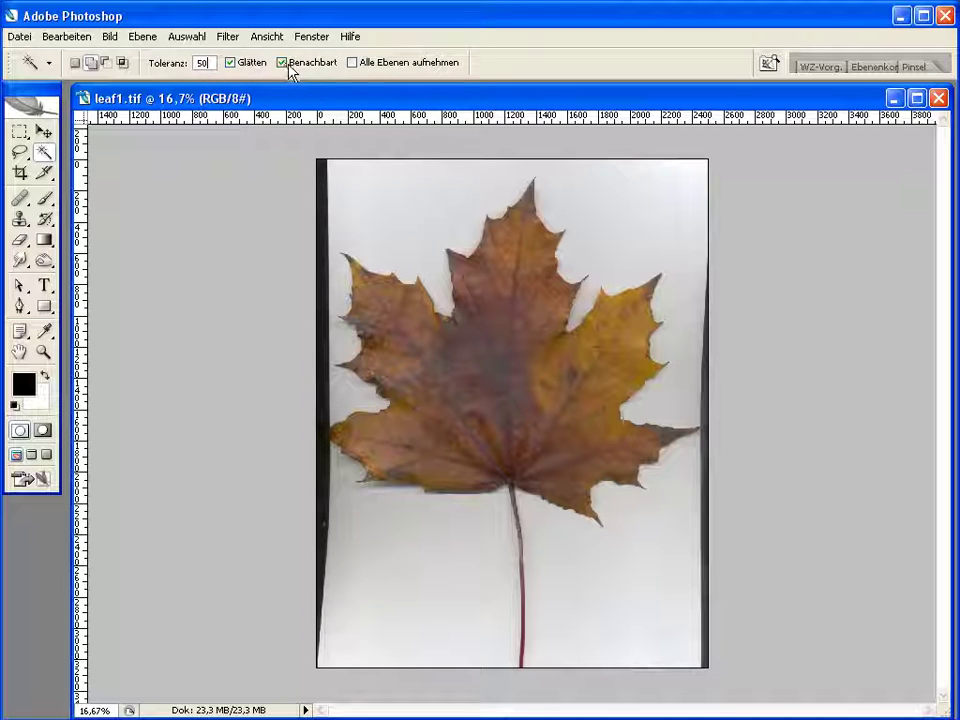
pyautogui.click(442, 204)
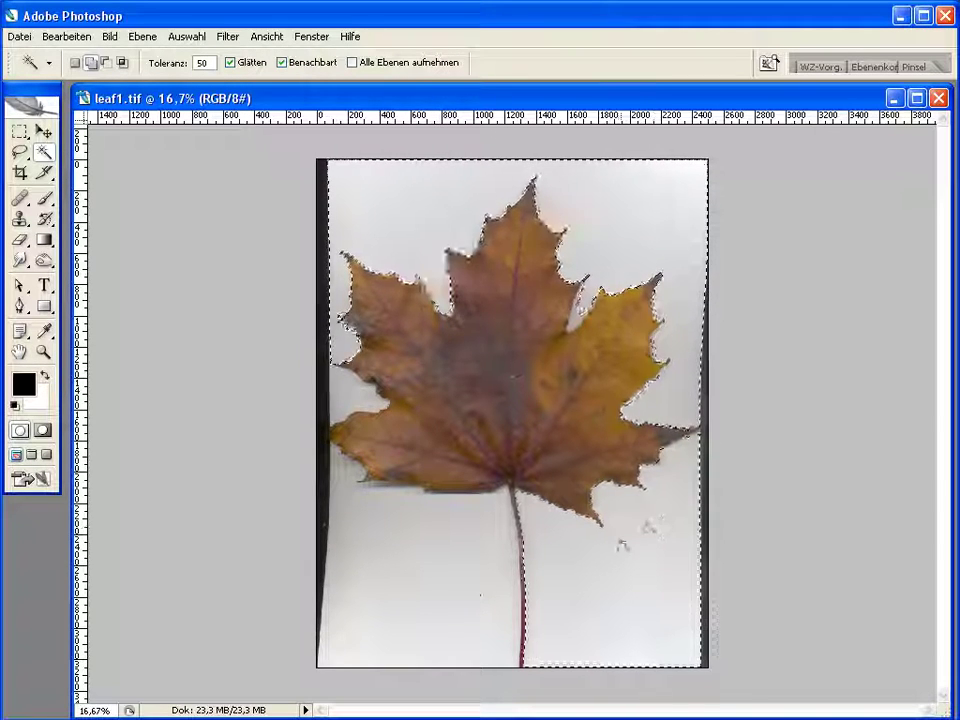
pyautogui.click(450, 572)
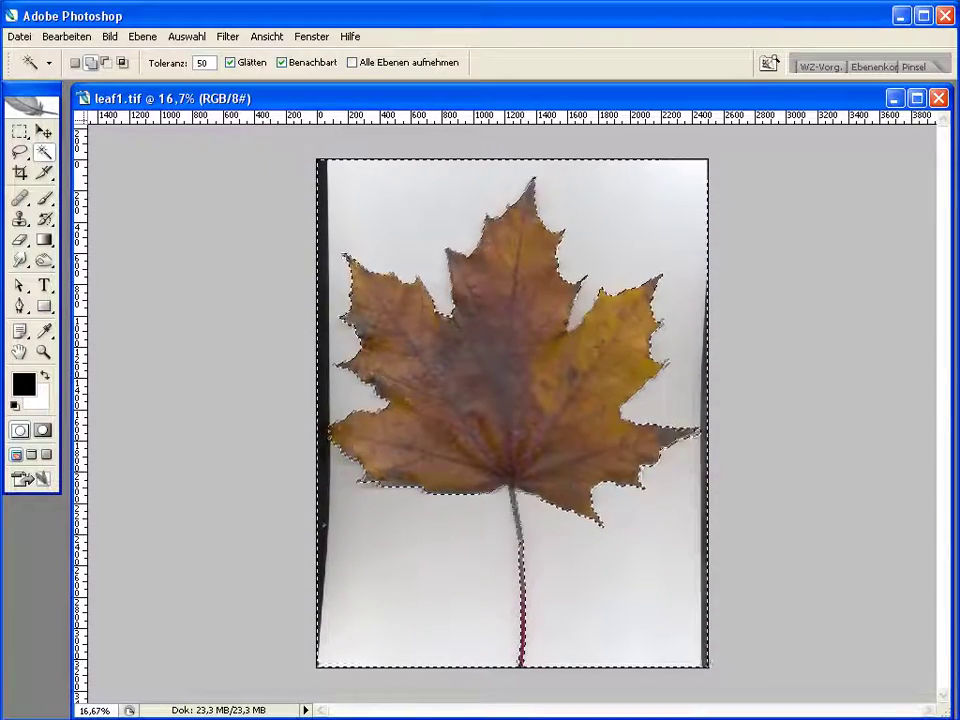
# Add the missed shadow area under the leaf's right tip to the selection with the Magic Wand at a tolerance of 22
pyautogui.hotkey('ctrl', '+')
pyautogui.scroll(-2, 513, 410)
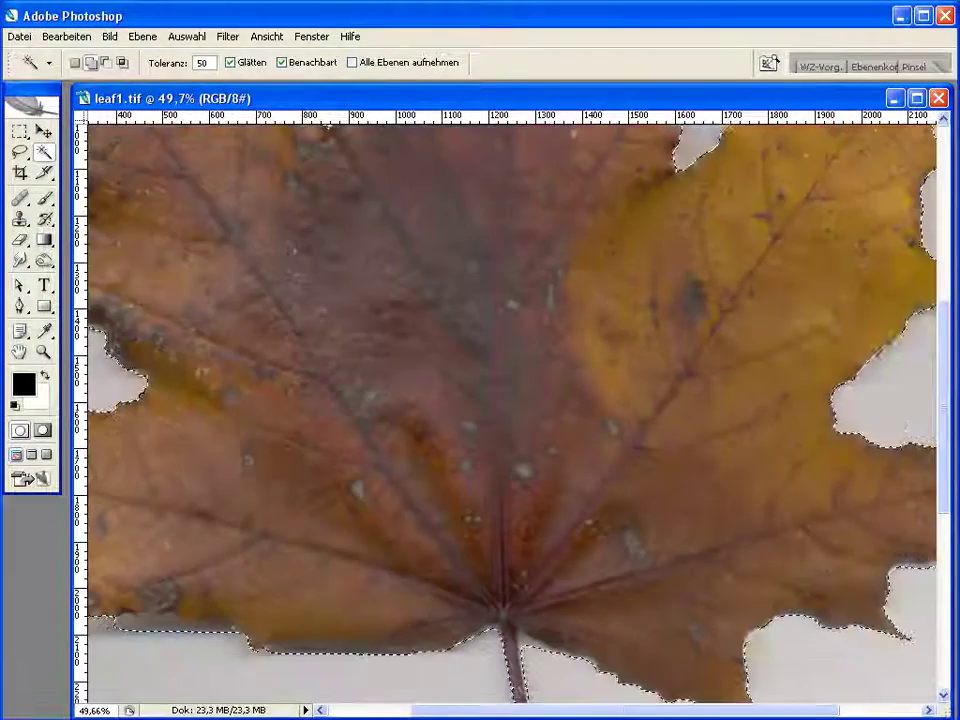
pyautogui.moveTo(531, 537); pyautogui.dragTo(705, 310)
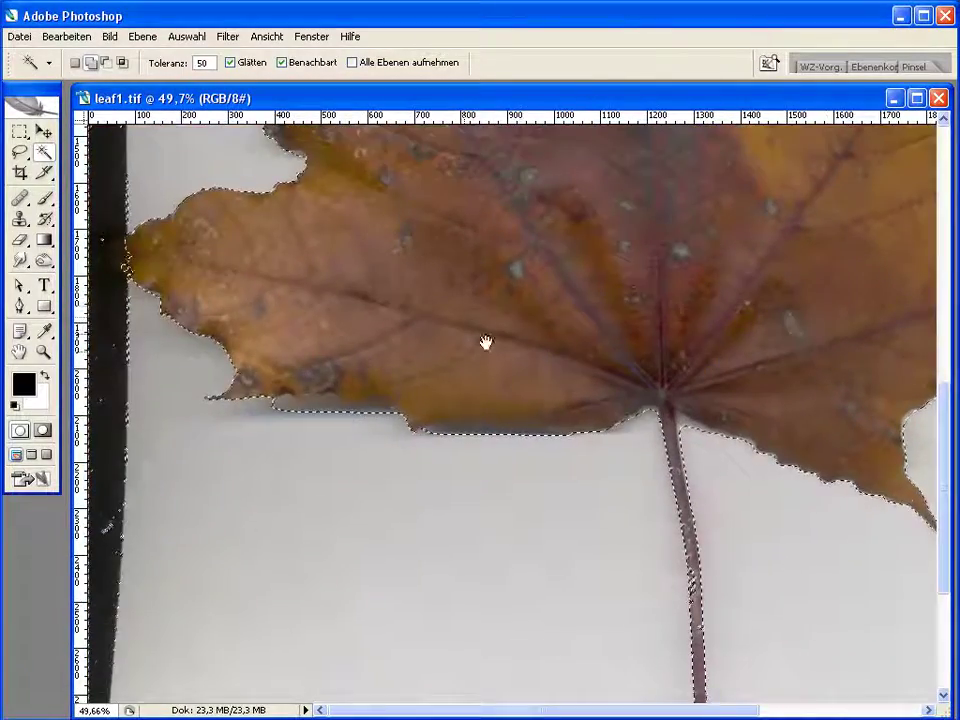
pyautogui.moveTo(484, 343); pyautogui.dragTo(484, 669)
pyautogui.moveTo(484, 318); pyautogui.dragTo(421, 486)
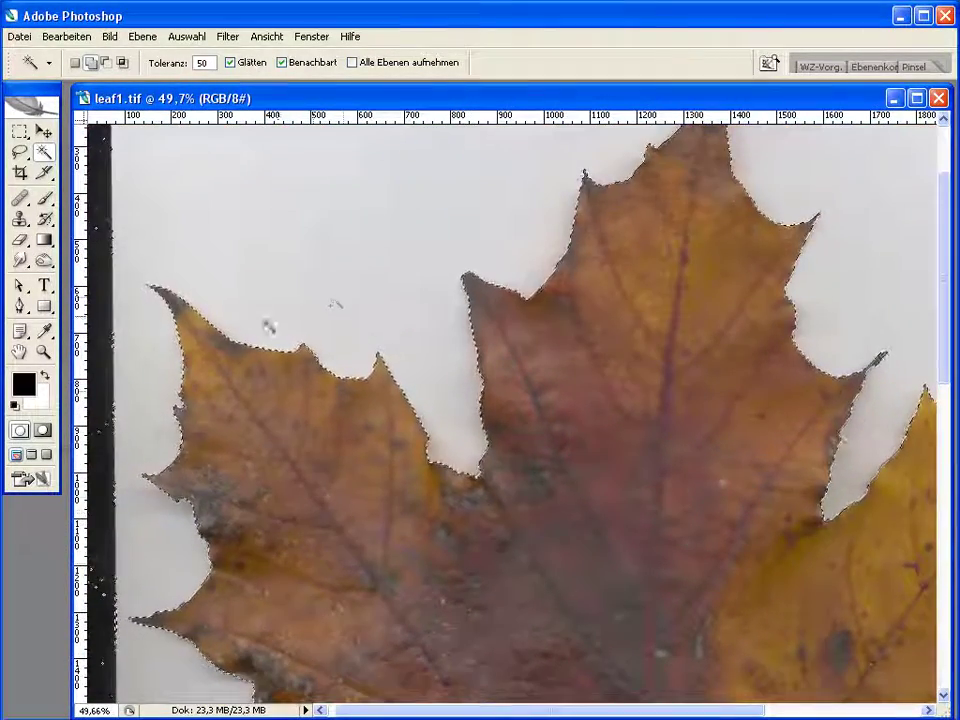
pyautogui.moveTo(880, 612); pyautogui.dragTo(575, 413)
pyautogui.scroll(-5, 575, 413)
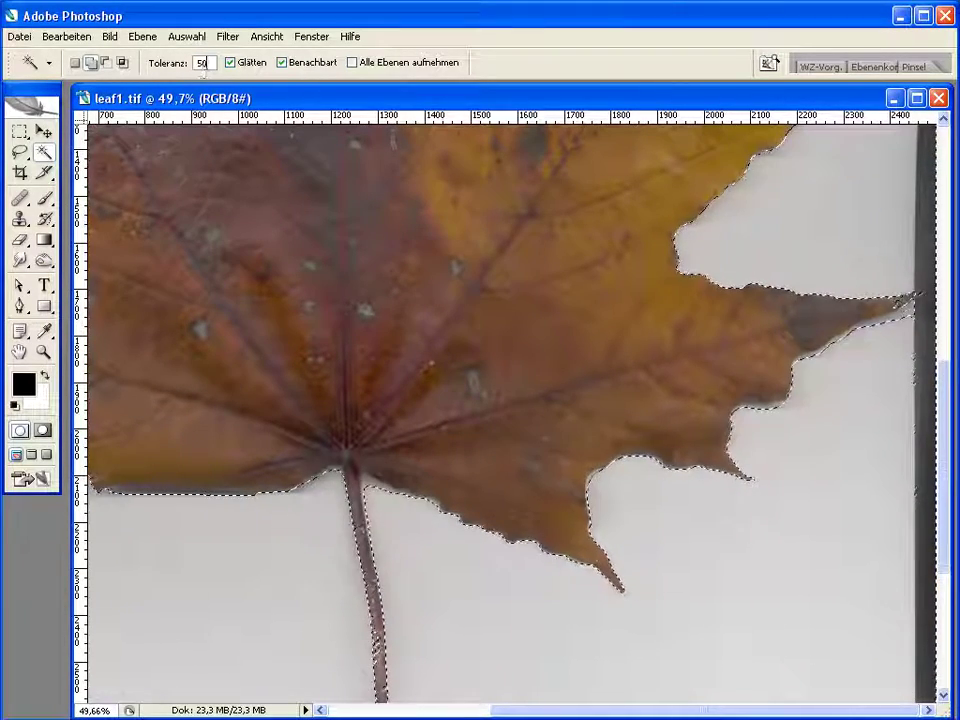
pyautogui.write('22')
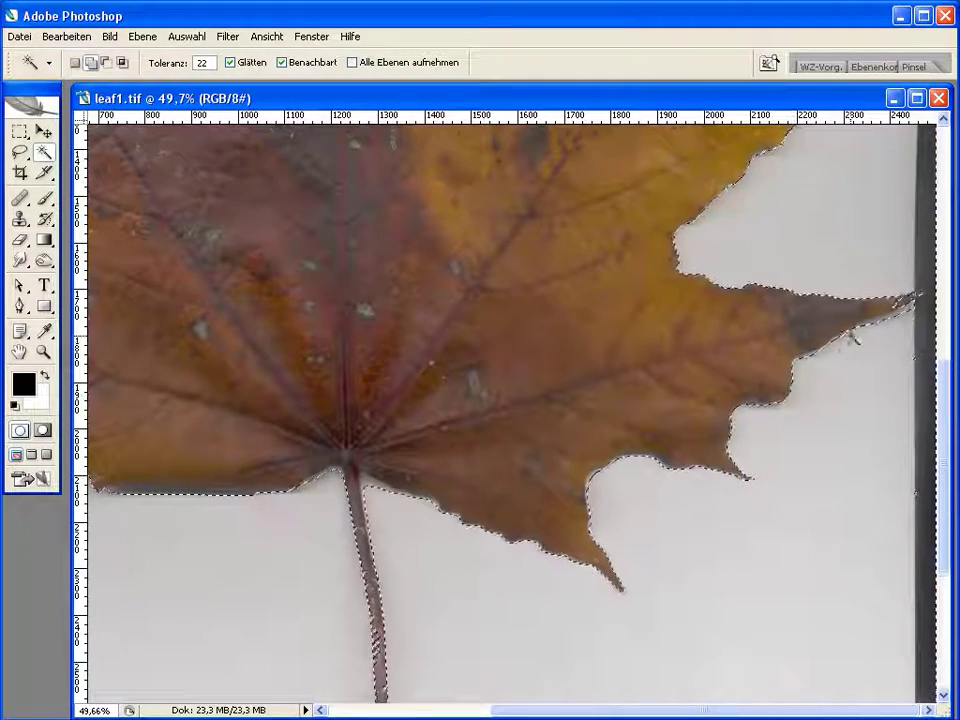
pyautogui.keyDown('shift'); pyautogui.click(897, 316); pyautogui.keyUp('shift')
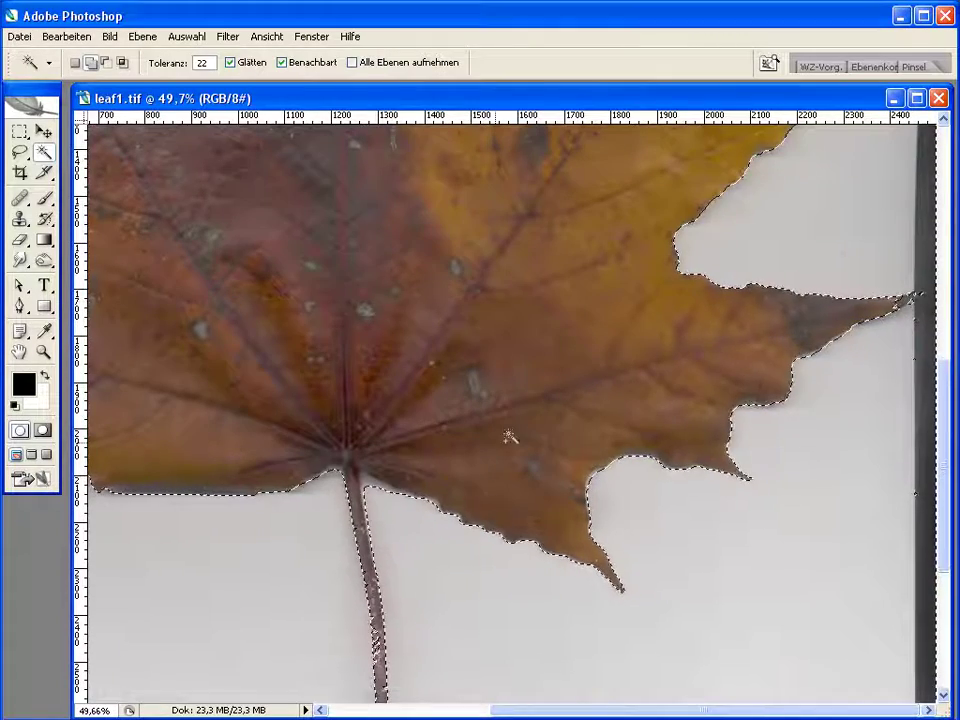
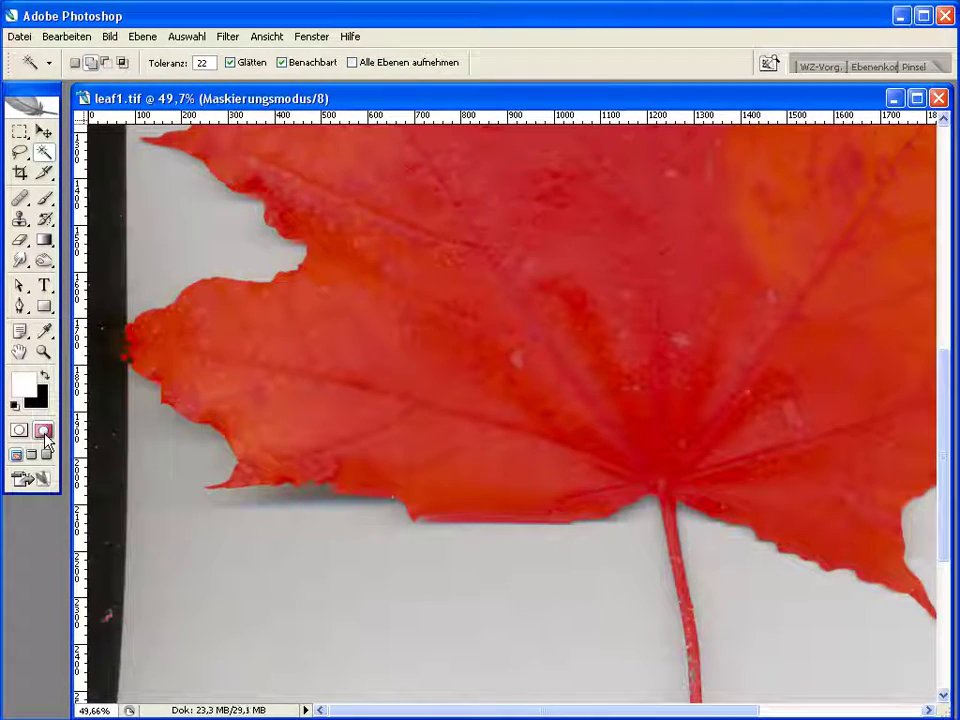
# Edit the selection in Quick Mask mode and set the Brush to 100% hardness for retouching the mask
pyautogui.click(43, 197)
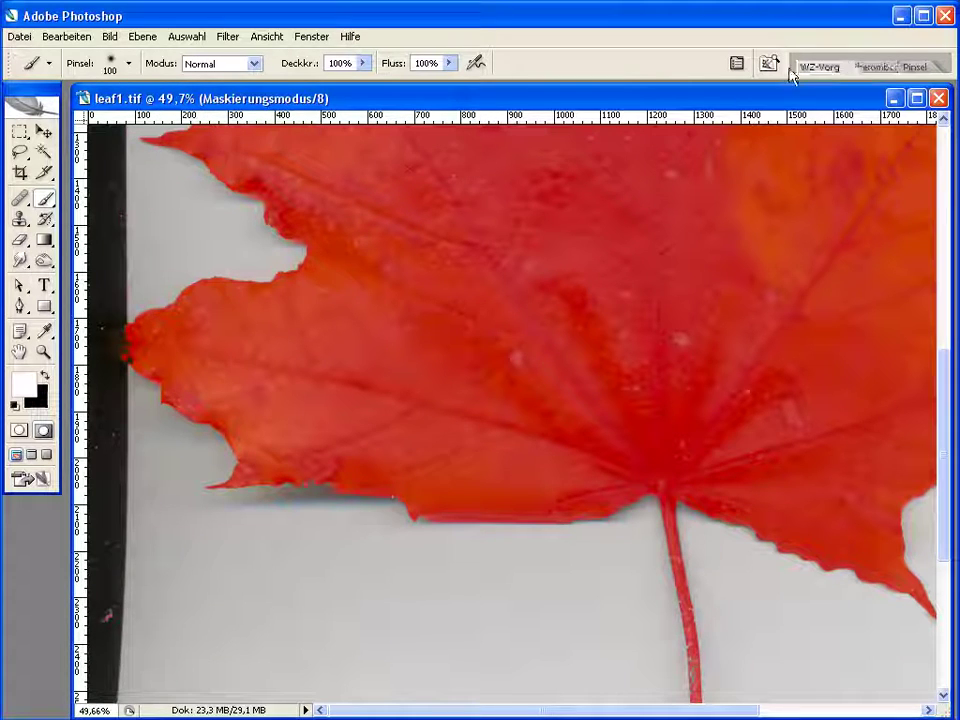
pyautogui.click(910, 66)
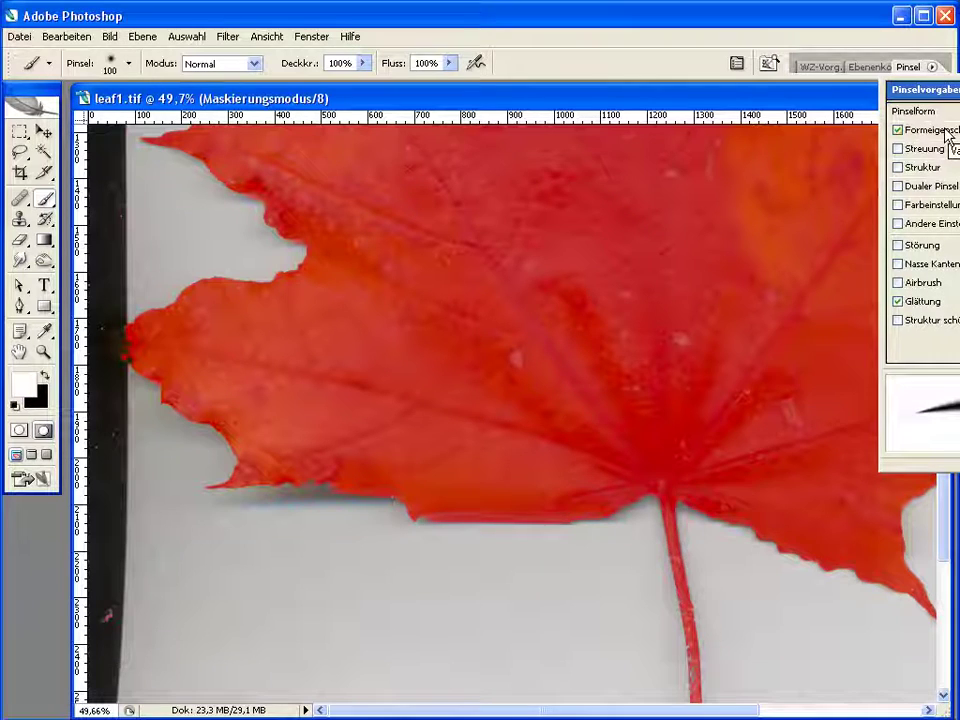
pyautogui.rightClick(655, 385)
pyautogui.moveTo(752, 477); pyautogui.dragTo(866, 477)
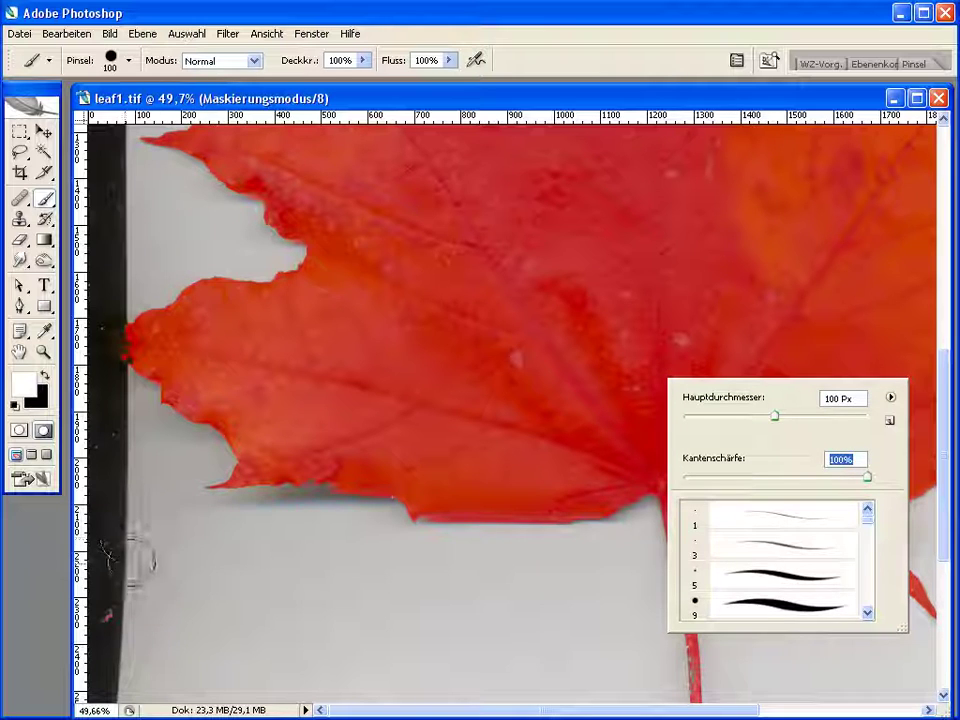
pyautogui.press('Return')
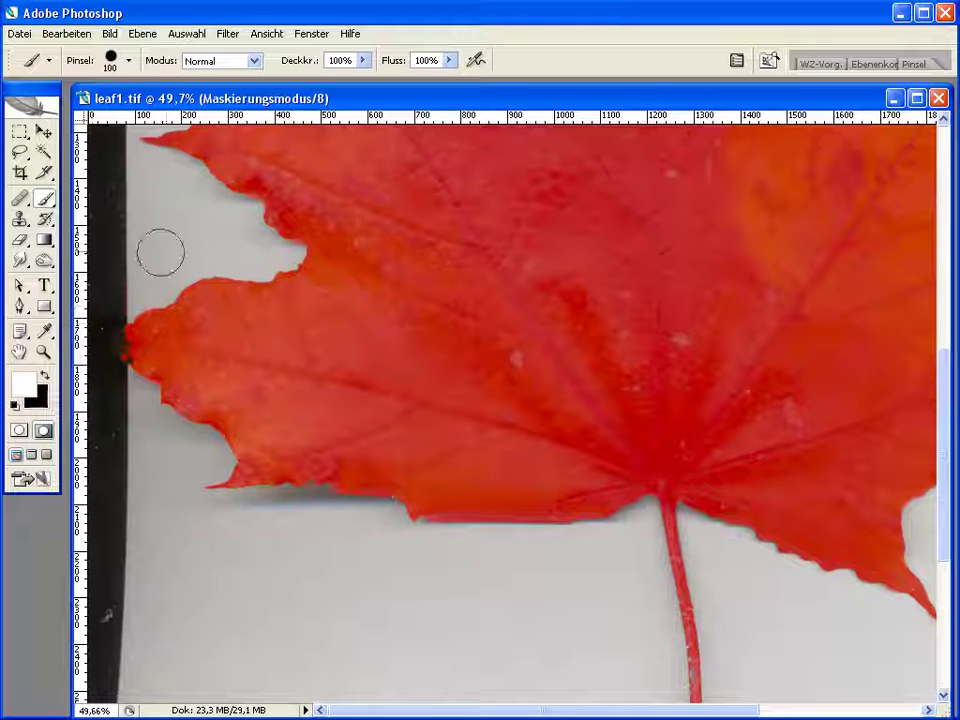
# Remove the stray mask specks from the background and the dark scan borders around the leaf with the white 100 px brush
pyautogui.moveTo(200, 282); pyautogui.dragTo(141, 658)
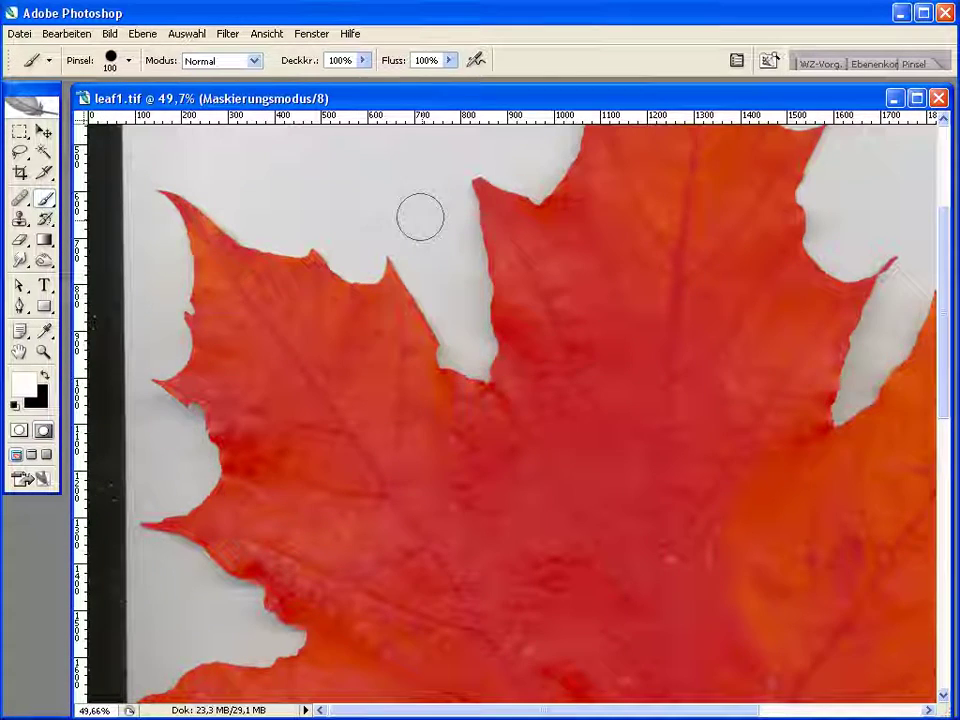
pyautogui.moveTo(420, 217); pyautogui.dragTo(381, 544)
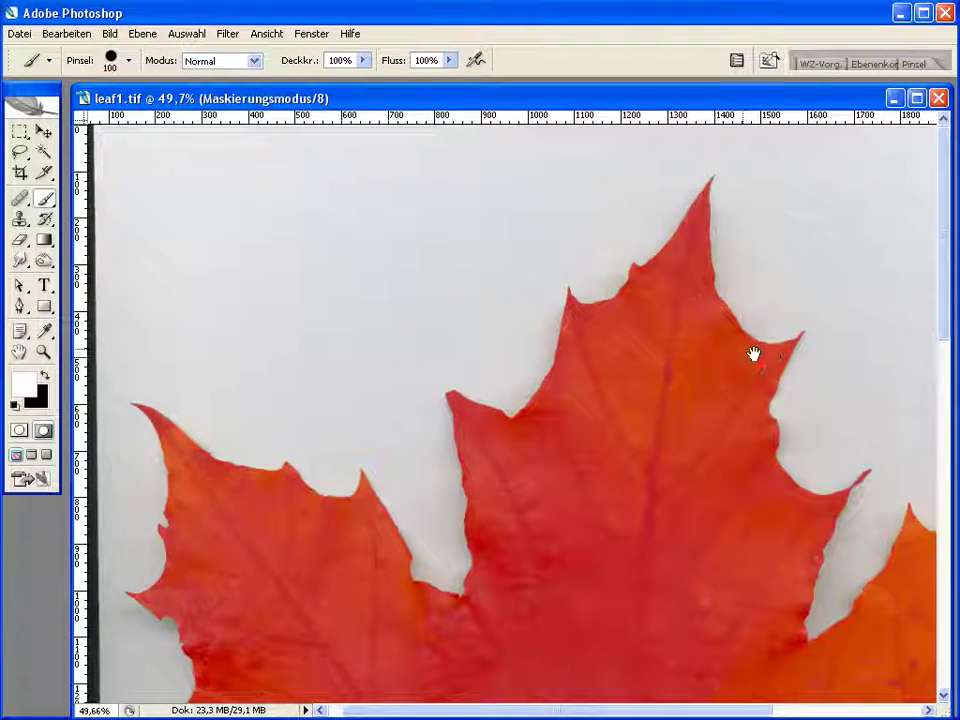
pyautogui.moveTo(571, 390); pyautogui.dragTo(276, 390)
pyautogui.moveTo(746, 591); pyautogui.dragTo(746, 264)
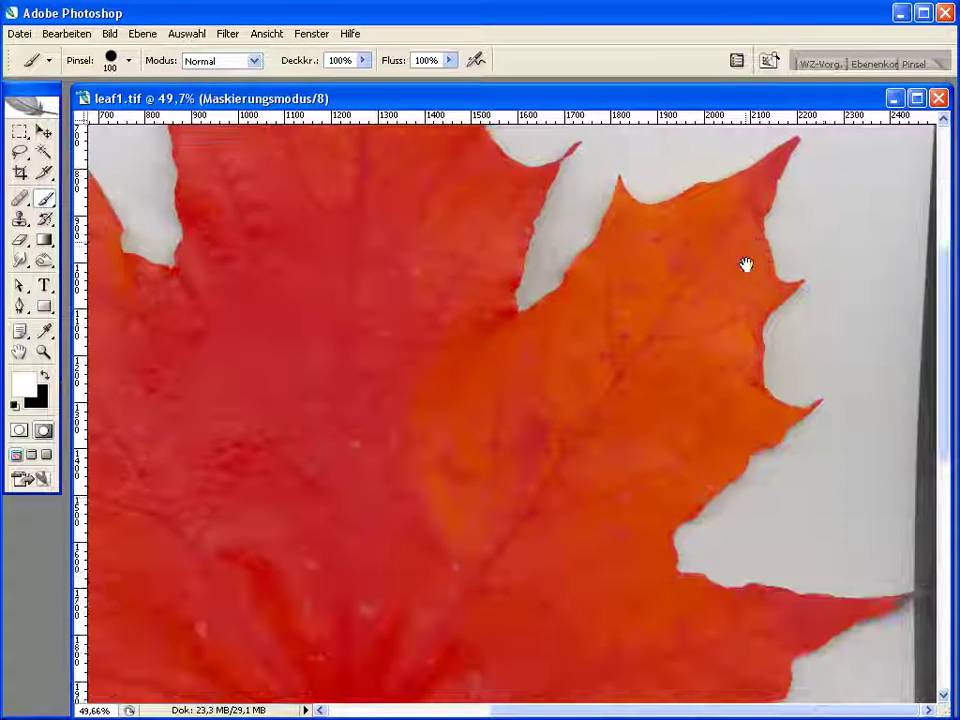
pyautogui.moveTo(829, 564); pyautogui.dragTo(829, 416)
pyautogui.moveTo(834, 589); pyautogui.dragTo(812, 413)
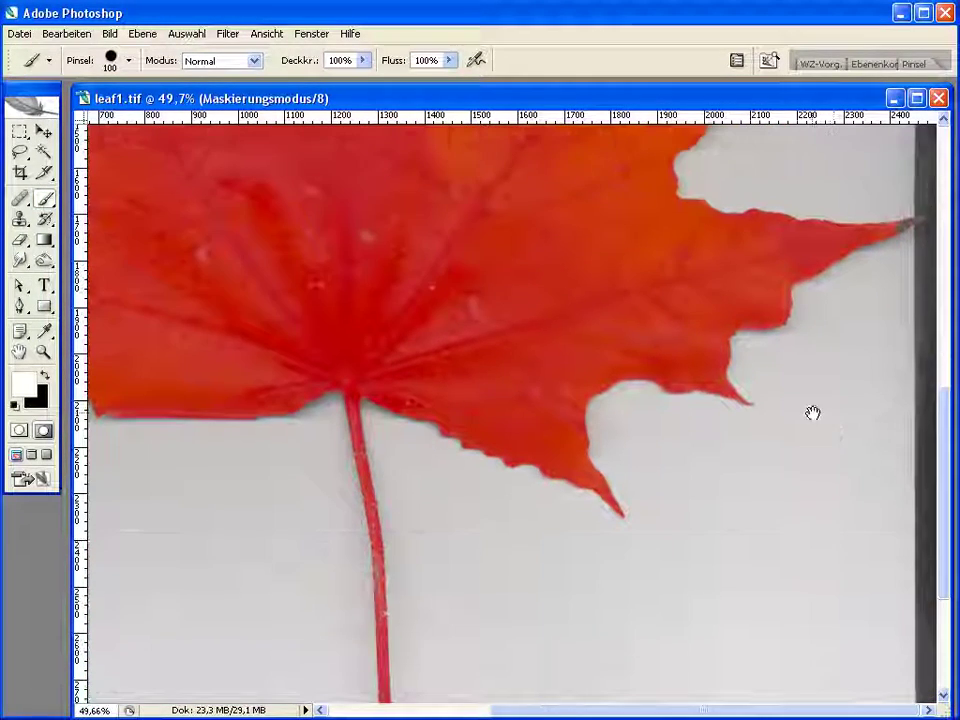
pyautogui.moveTo(825, 549); pyautogui.dragTo(825, 403)
pyautogui.moveTo(862, 540); pyautogui.dragTo(862, 509)
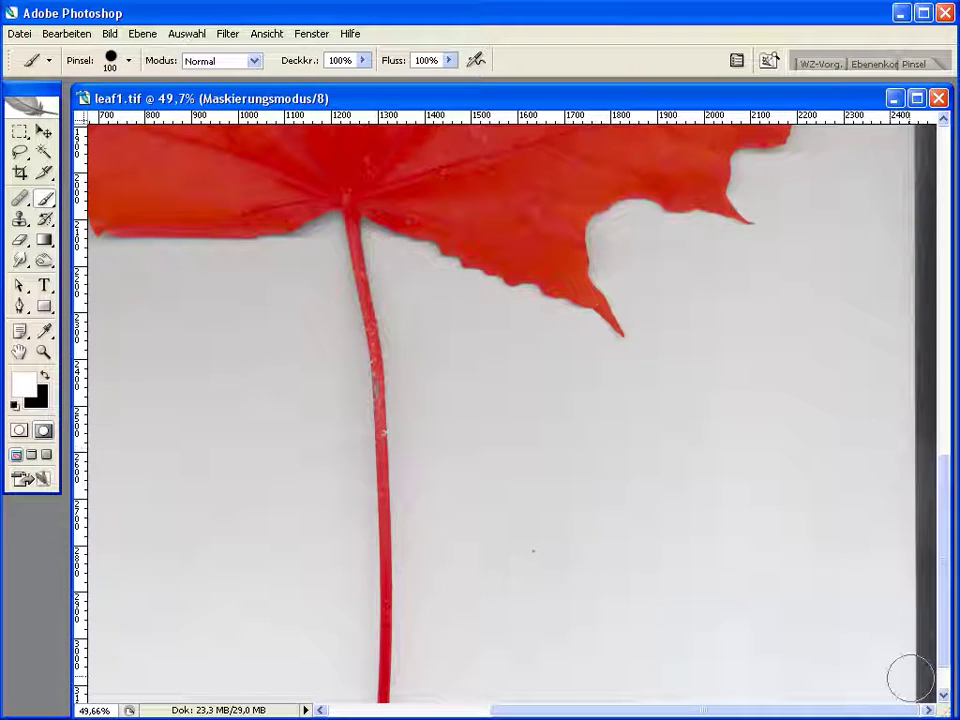
pyautogui.moveTo(835, 453); pyautogui.dragTo(831, 400)
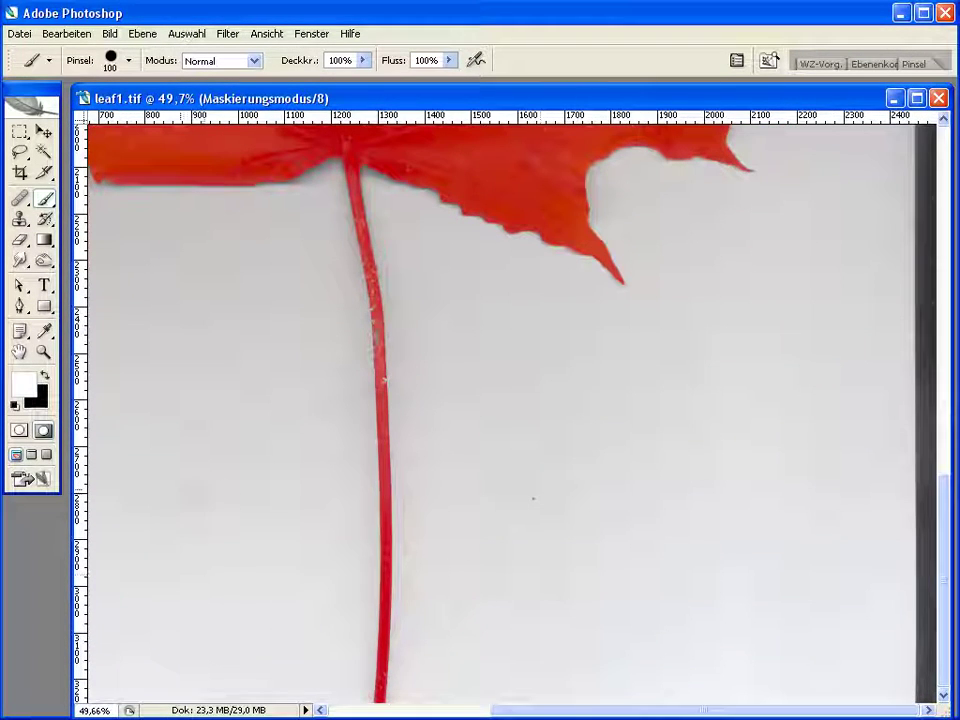
pyautogui.moveTo(801, 300)
pyautogui.mouseDown()
pyautogui.moveTo(771, 388)
pyautogui.moveTo(754, 523)
pyautogui.moveTo(735, 431)
pyautogui.moveTo(728, 456)
pyautogui.moveTo(763, 416)
pyautogui.mouseUp()
# Fill the mask gaps on the stem and at the leaf's right and left tips with a black 22 px brush
pyautogui.press('x')
pyautogui.rightClick(466, 486)
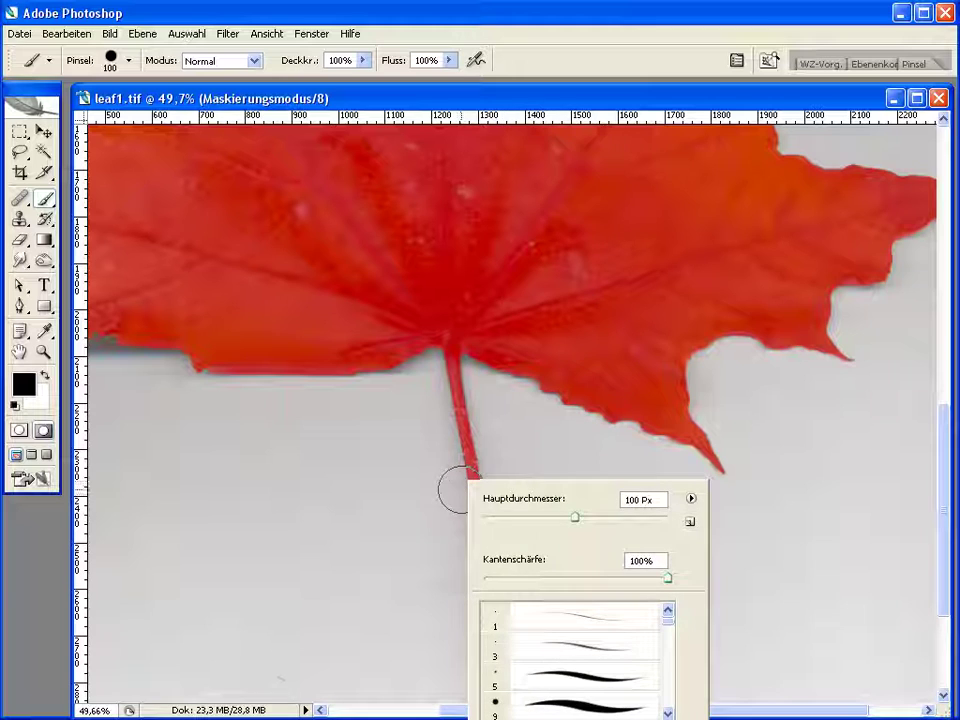
pyautogui.moveTo(525, 518); pyautogui.dragTo(503, 518)
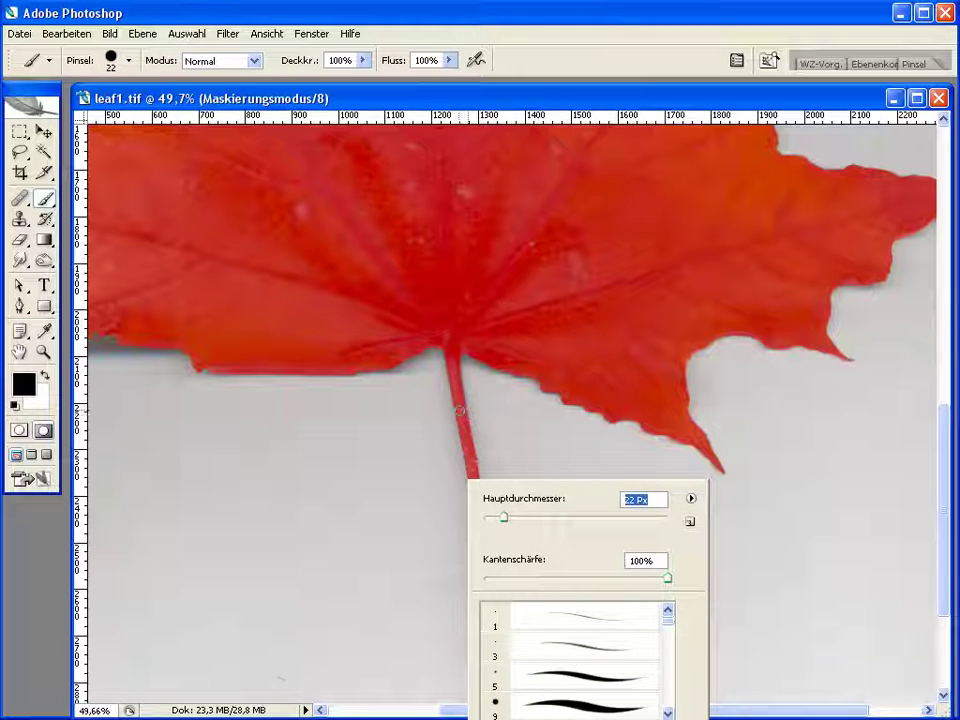
pyautogui.press('Return')
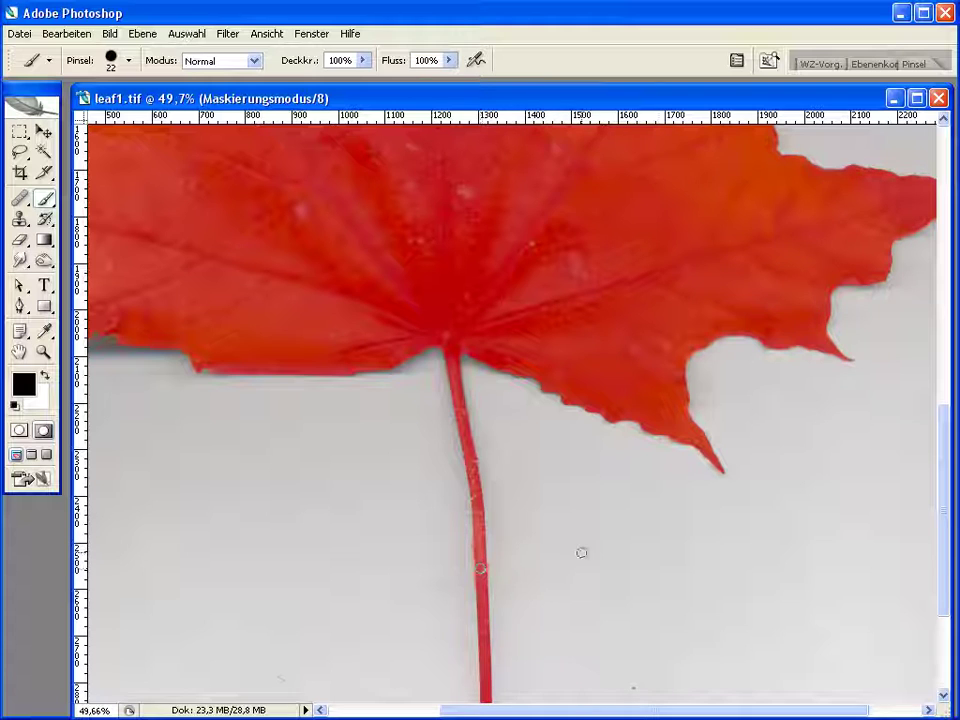
pyautogui.moveTo(761, 474); pyautogui.dragTo(665, 700)
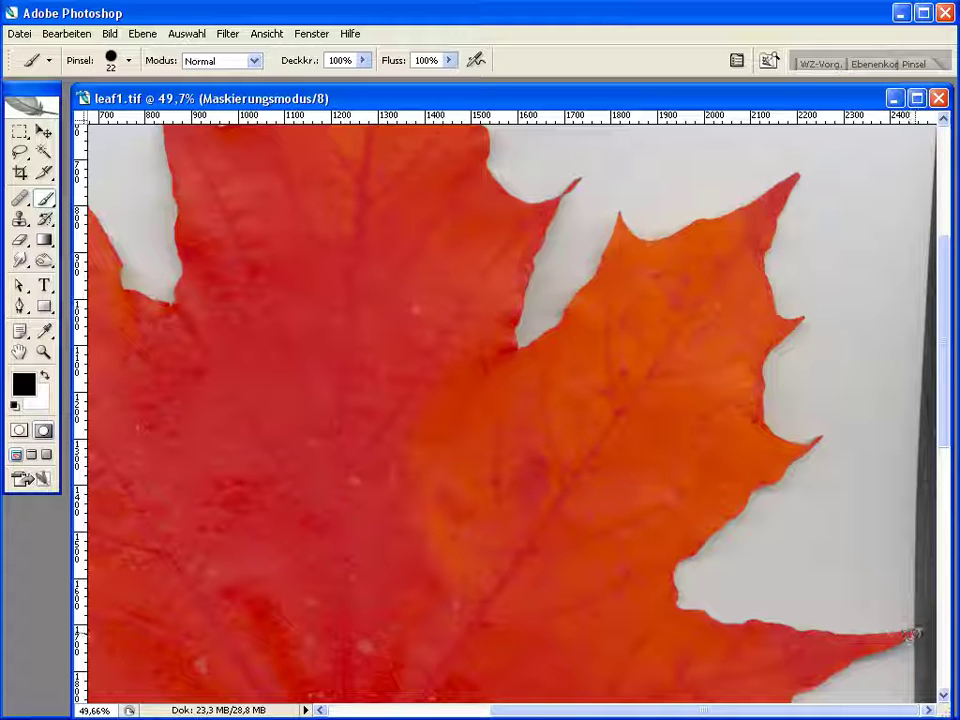
pyautogui.moveTo(163, 637); pyautogui.dragTo(478, 462)
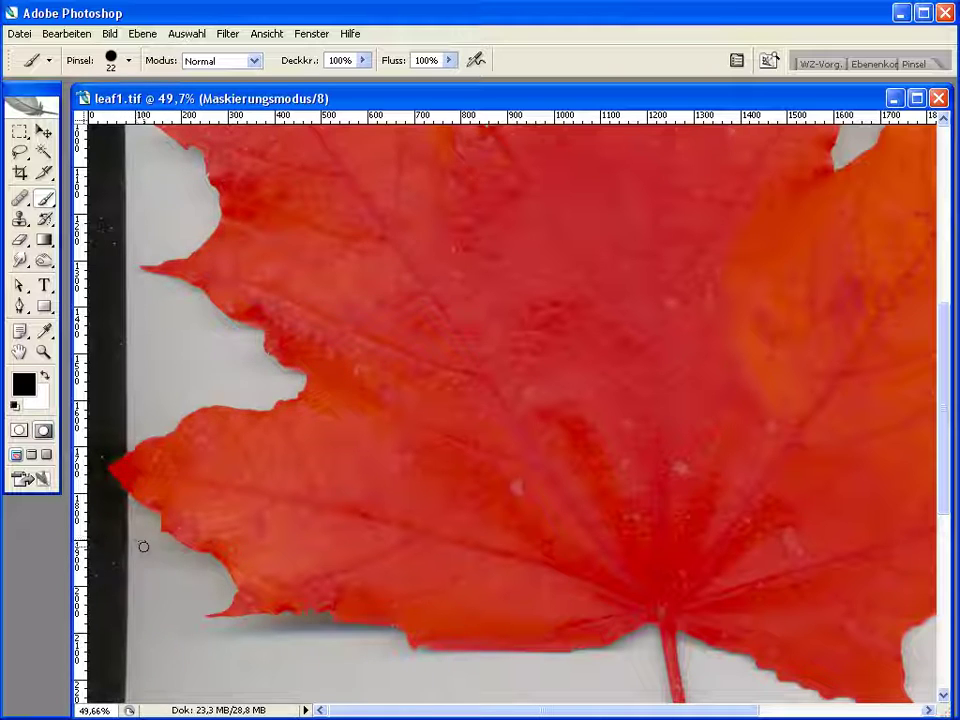
# Clean up the mask along the leaf's left edge with a white 60 px brush and convert the mask back to a selection
pyautogui.press('x')
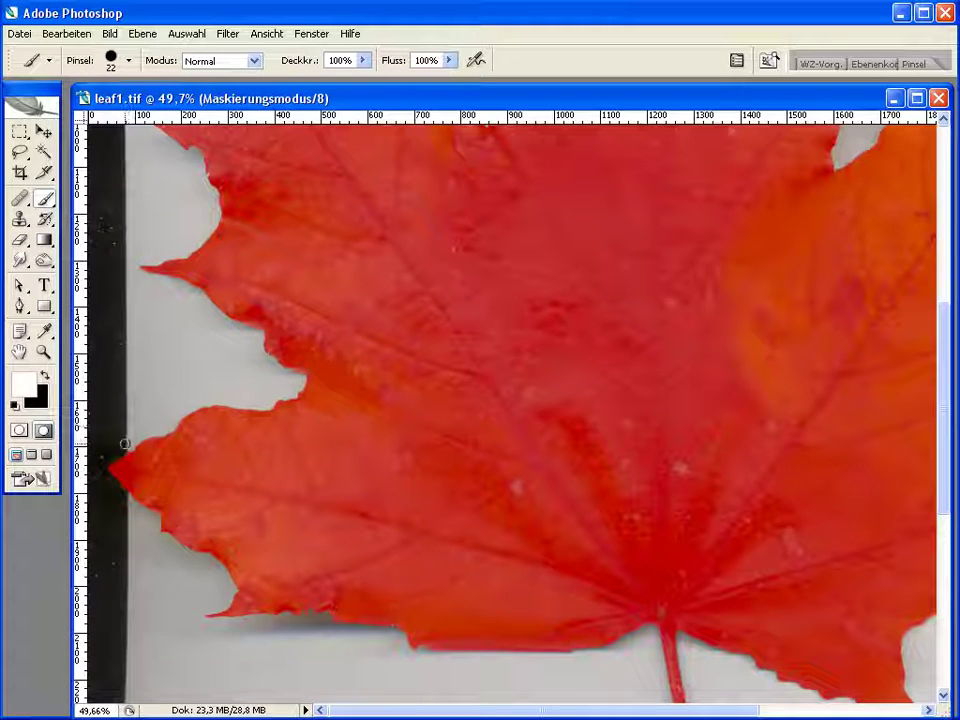
pyautogui.rightClick(152, 355)
pyautogui.moveTo(186, 396); pyautogui.dragTo(219, 399)
pyautogui.press('Return')
pyautogui.moveTo(167, 186); pyautogui.dragTo(163, 506)
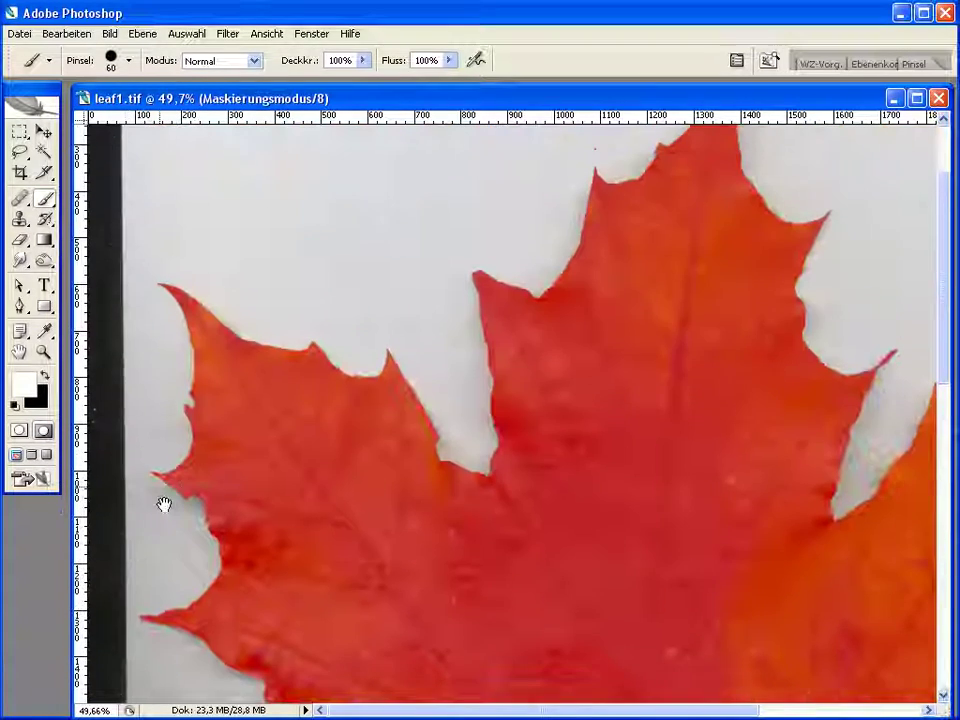
pyautogui.moveTo(125, 437); pyautogui.dragTo(116, 332)
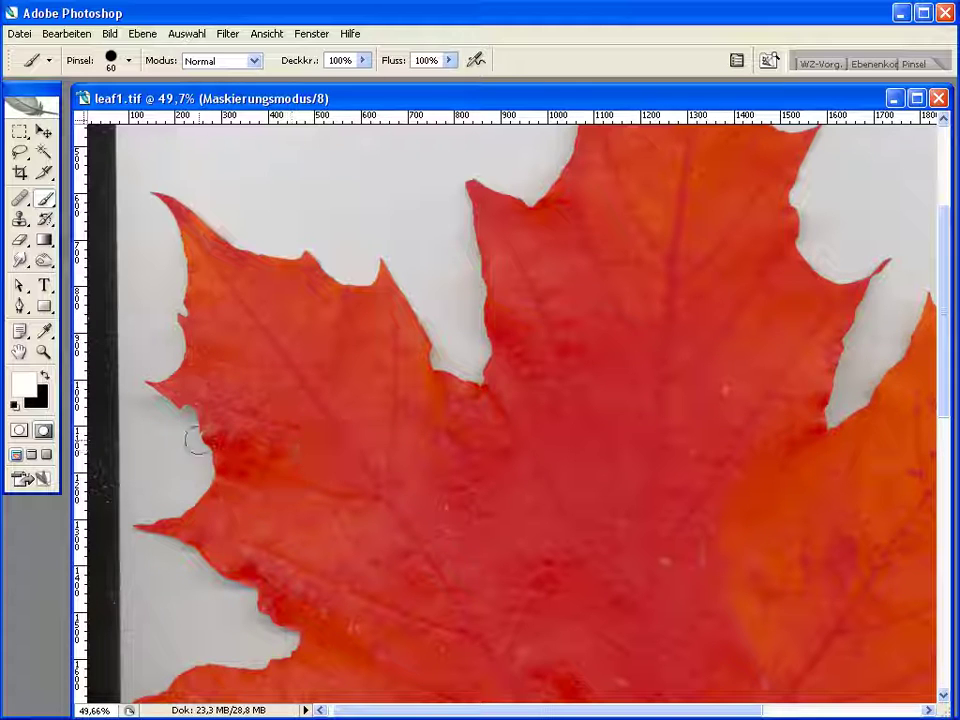
pyautogui.click(20, 431)
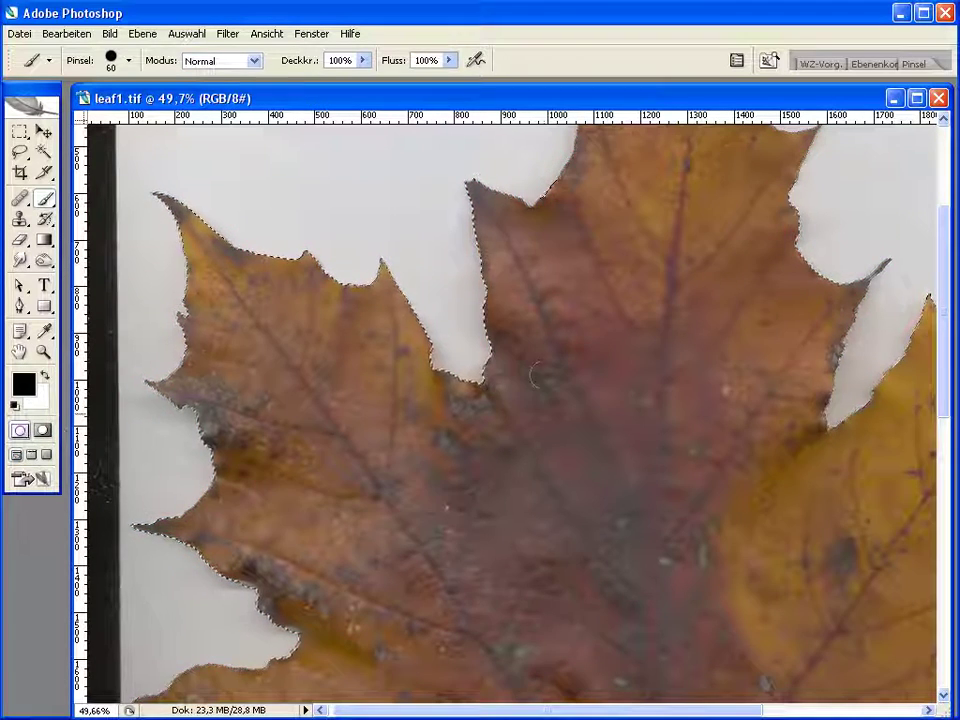